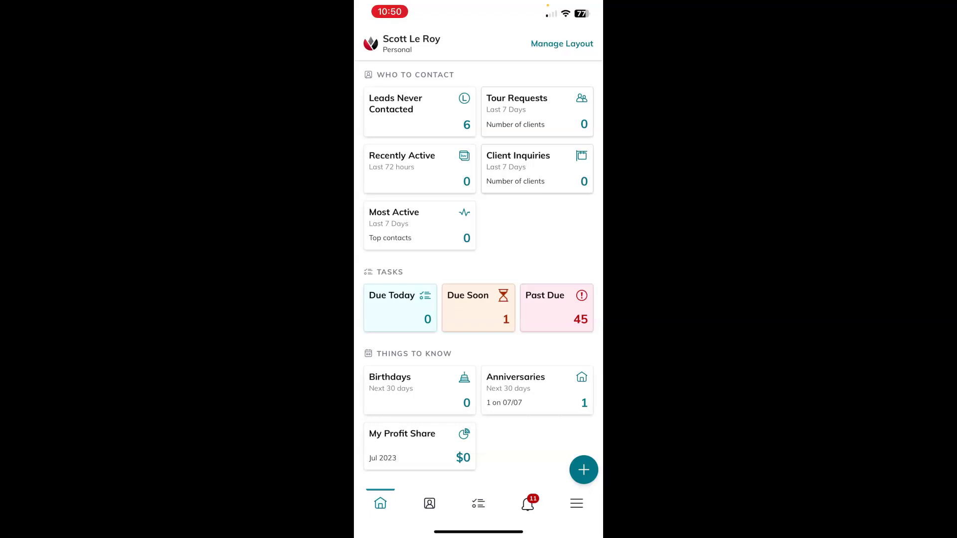
Step: Open the KW Command account switcher from the dashboard profile name to reveal Share my KW App link
left_click(398, 44)
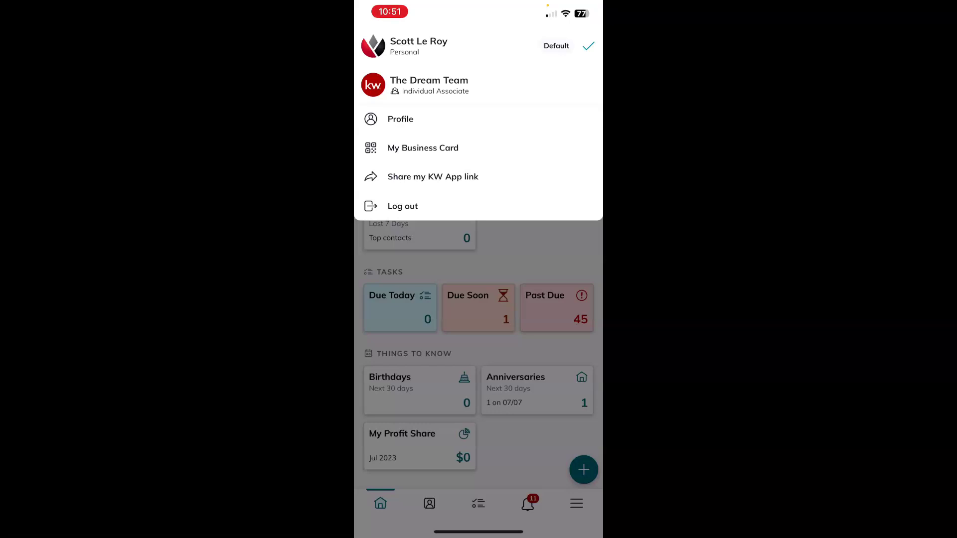
Step: Leave KW Command for the iOS home screen showing the Command and KW app icons
left_click_drag(478, 531, 479, 349)
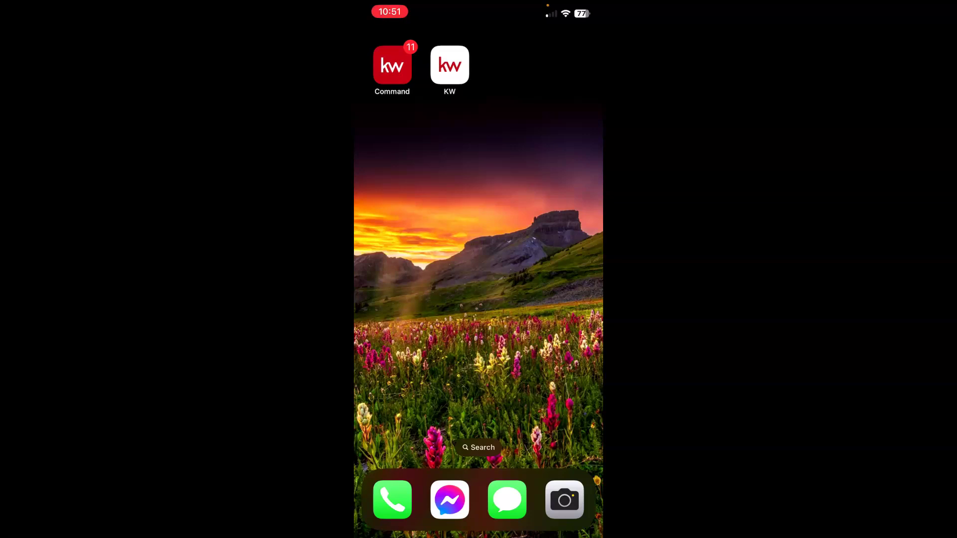
Step: Launch the KW consumer app and skip sign-in to reach the Austin-area listing map
left_click(449, 65)
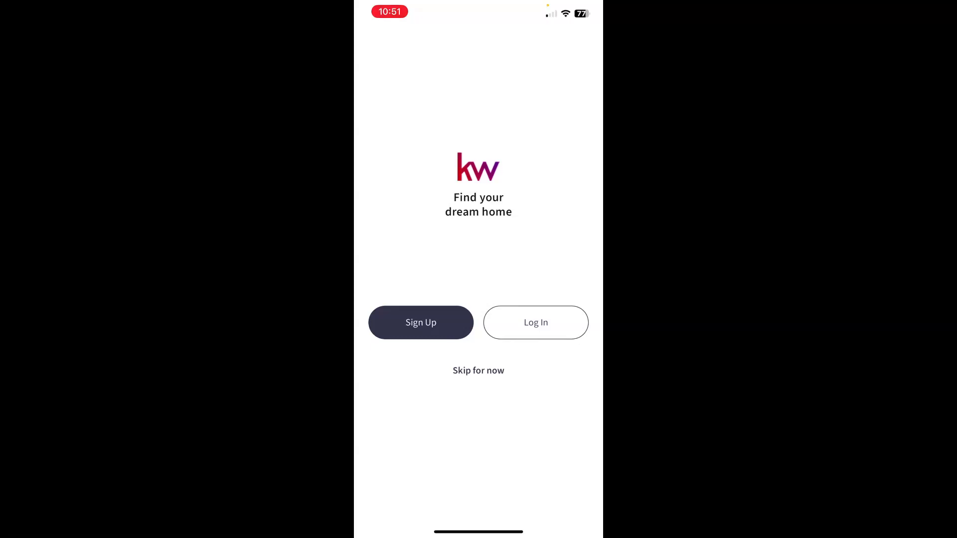
left_click(478, 370)
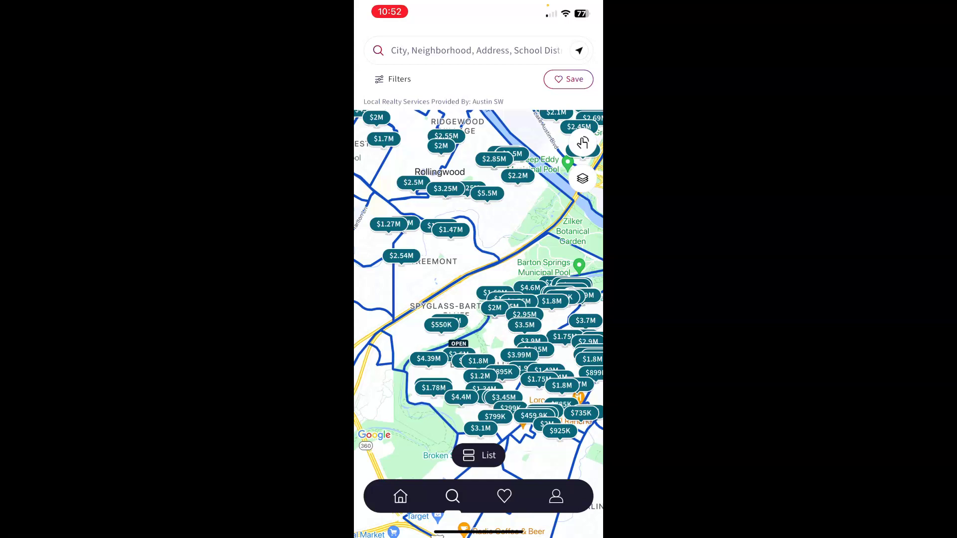
Step: Open the profile tab showing agent Billy Holton's branding and the Share the KW App option
left_click(556, 496)
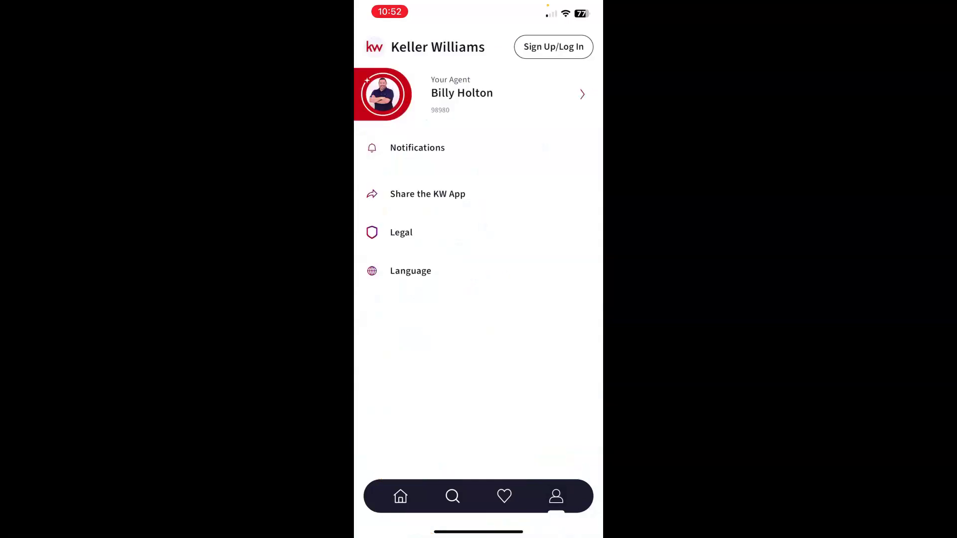